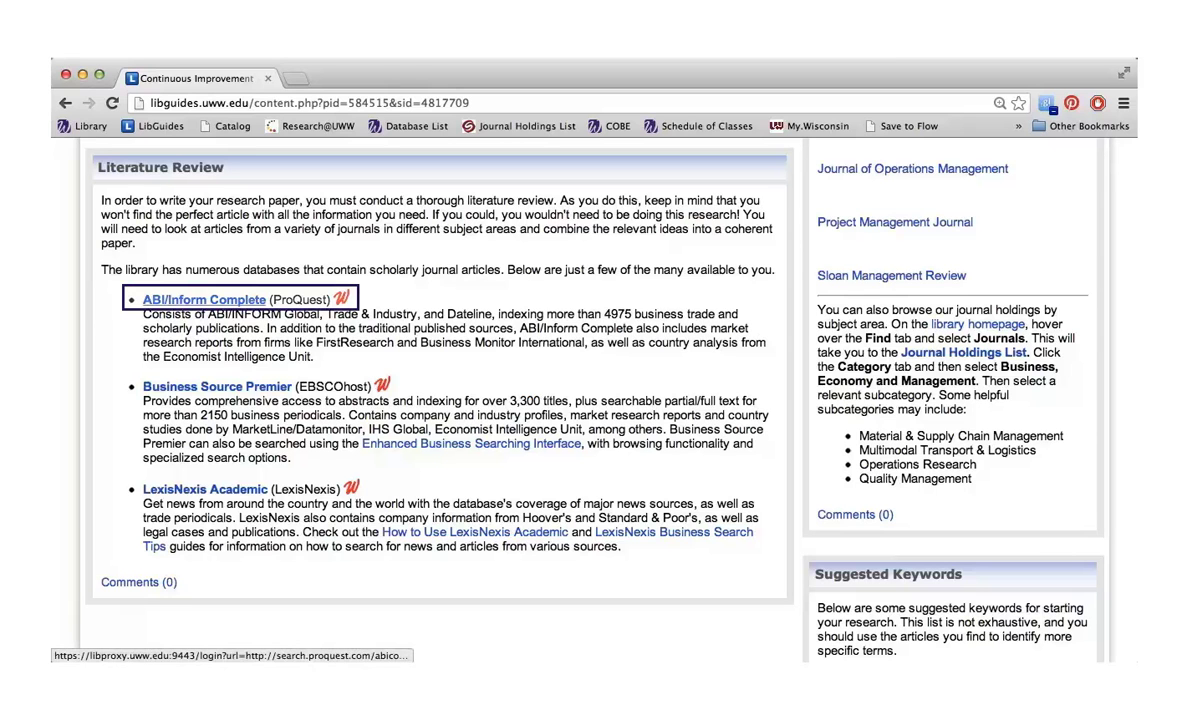
Open ABI/INFORM Complete and search the exact phrase "continuous improvement", returning 87541 results
{"action": "left_click", "coordinate": [204, 299]}
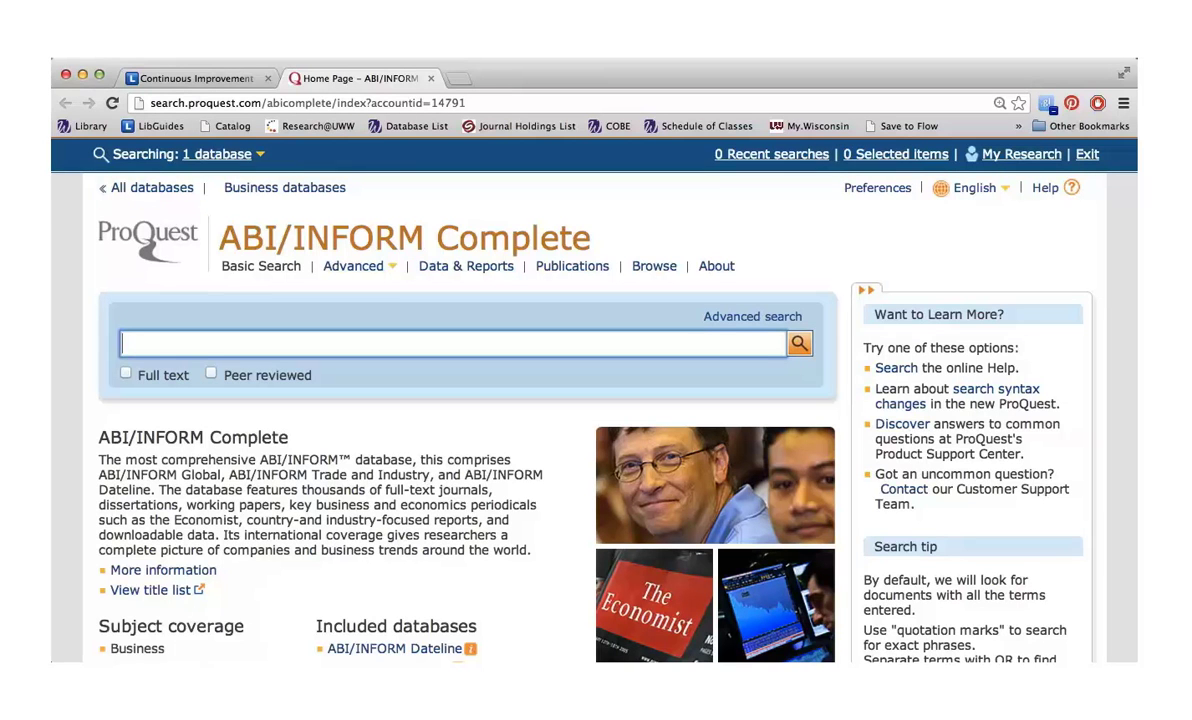
{"action": "type", "text": "\"continuou"}
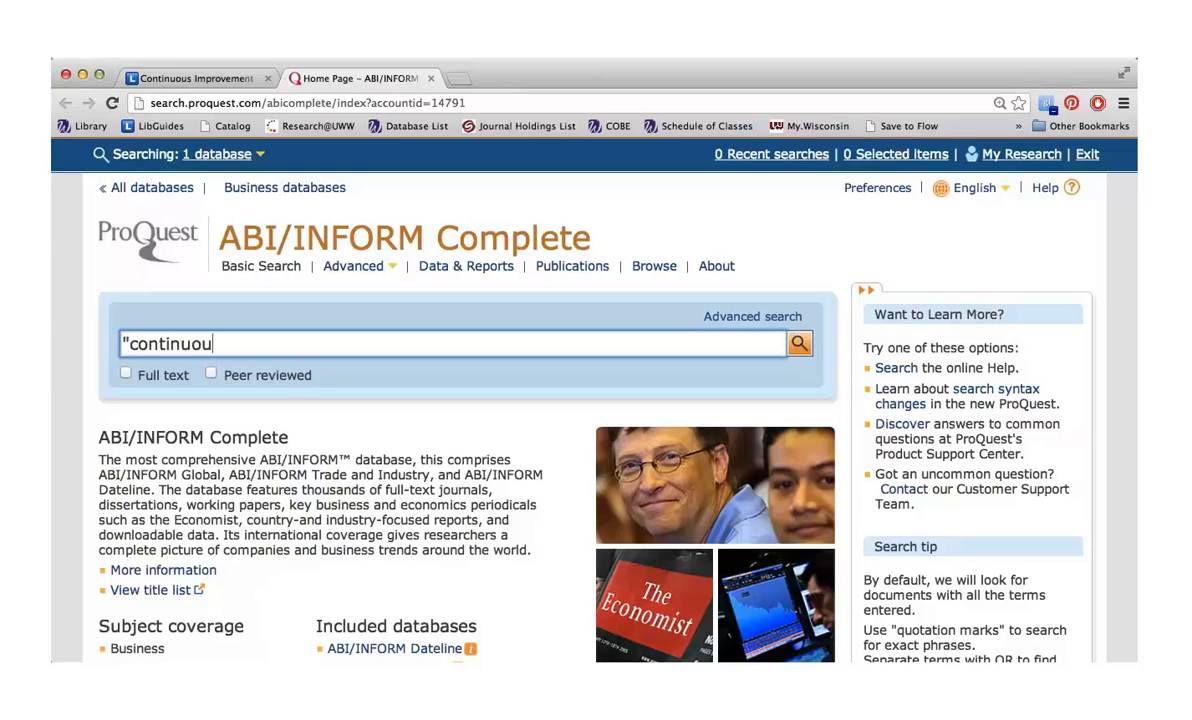
{"action": "type", "text": "s impr"}
{"action": "key", "text": "BackSpace"}
{"action": "key", "text": "BackSpace"}
{"action": "type", "text": "mprovement\""}
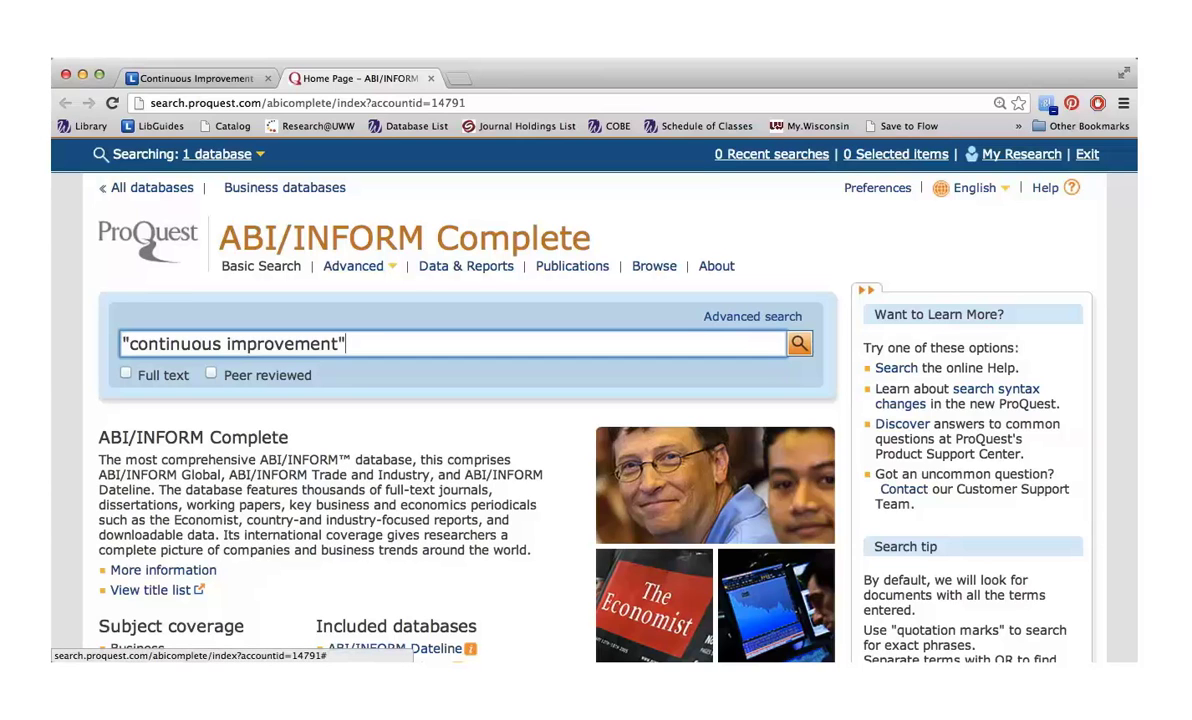
{"action": "left_click", "coordinate": [797, 345]}
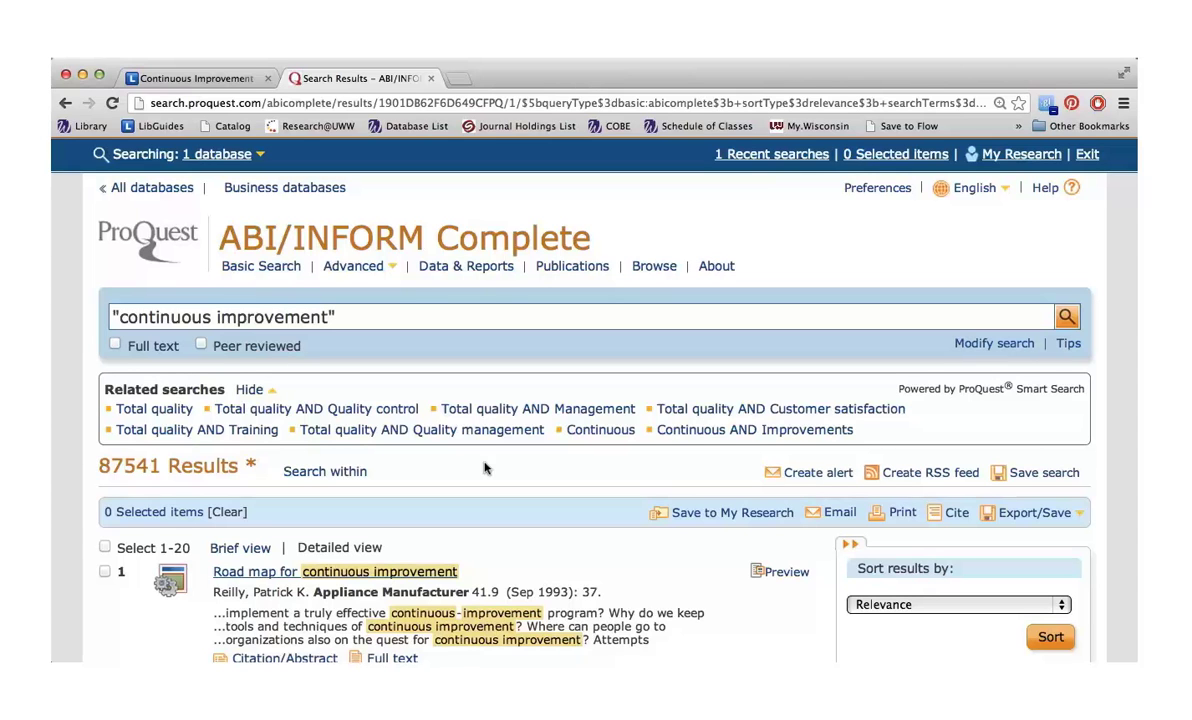
Append AND "corporate culture" to the query and rerun it, narrowing results to 5547
{"action": "left_click", "coordinate": [451, 309]}
{"action": "type", "text": "AND"}
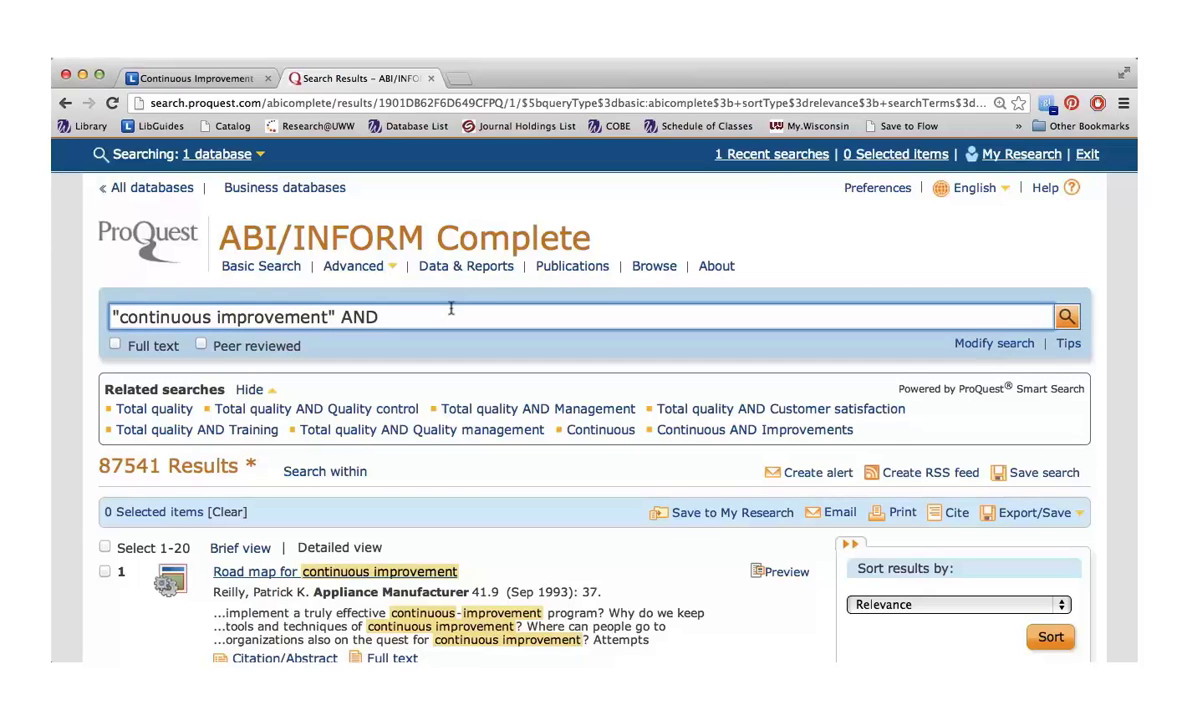
{"action": "type", "text": " \"corporate culture\""}
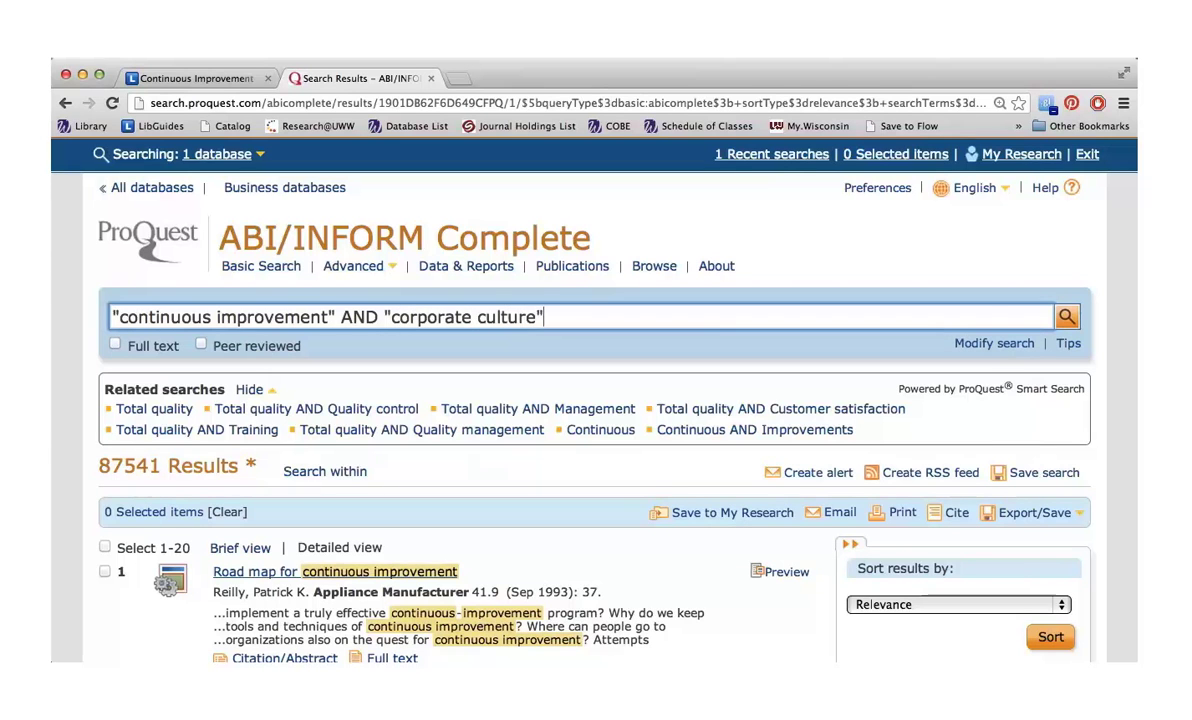
{"action": "key", "text": "Return"}
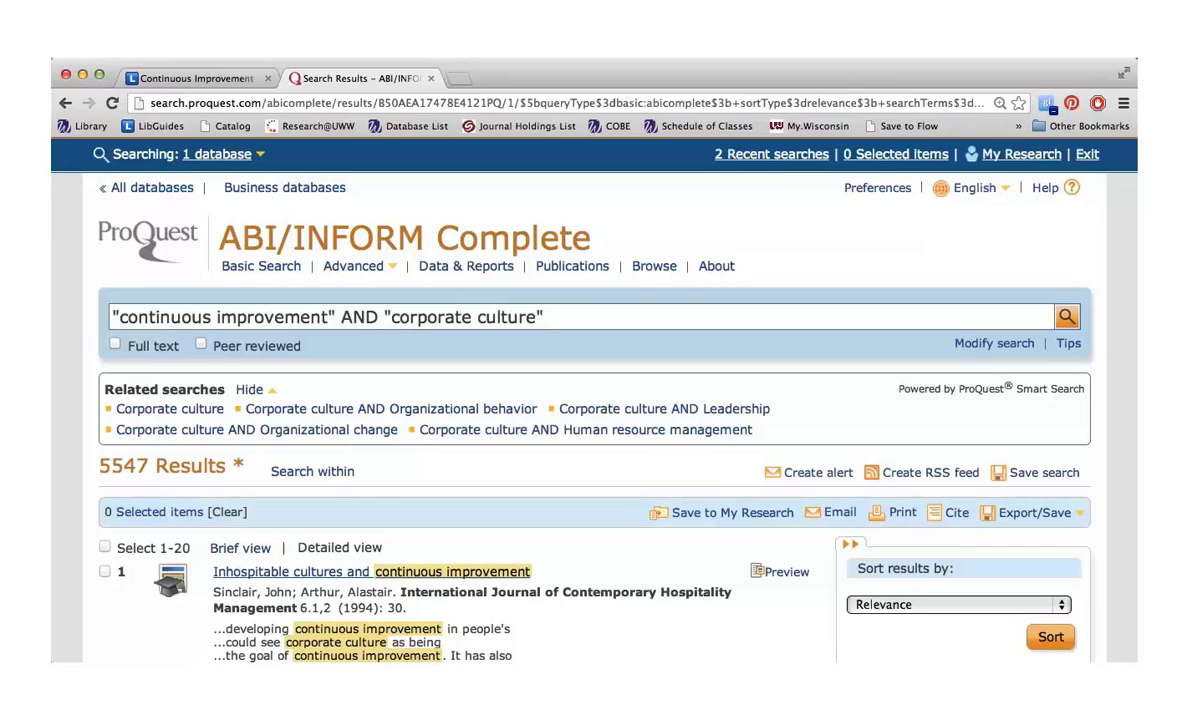
Apply the Peer reviewed filter to cut the results to 1592
{"action": "scroll", "coordinate": [590, 400], "scroll_direction": "down", "scroll_amount": 10}
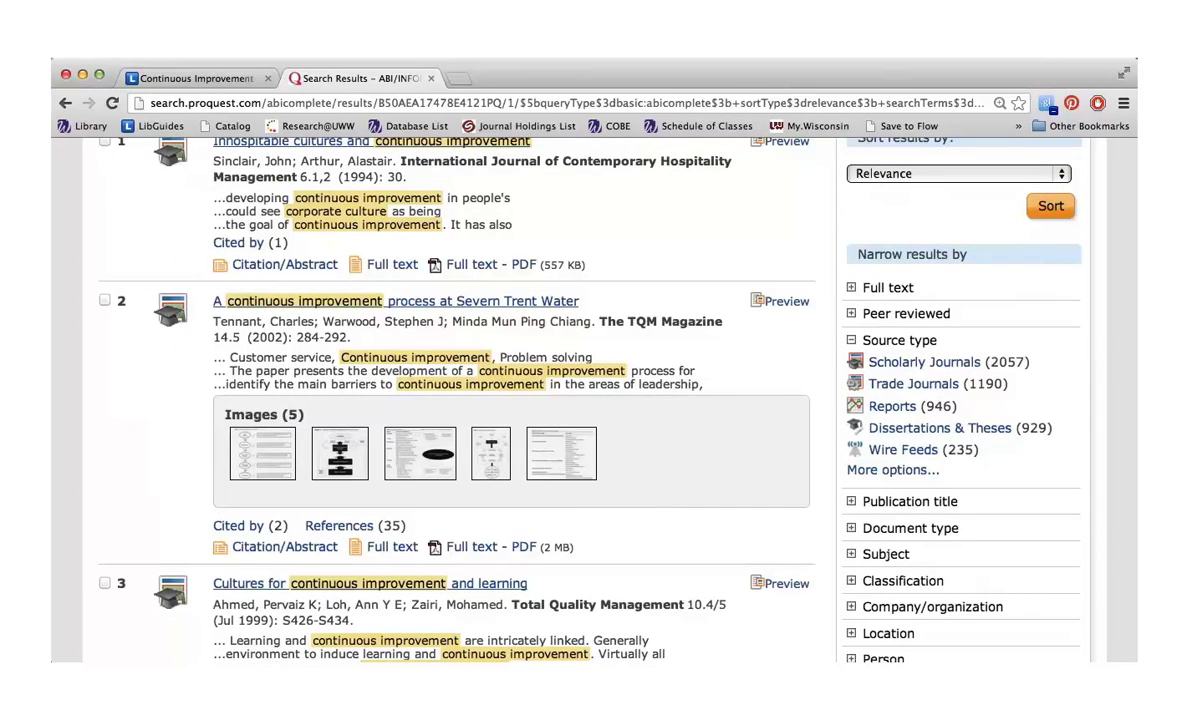
{"action": "left_click", "coordinate": [845, 313]}
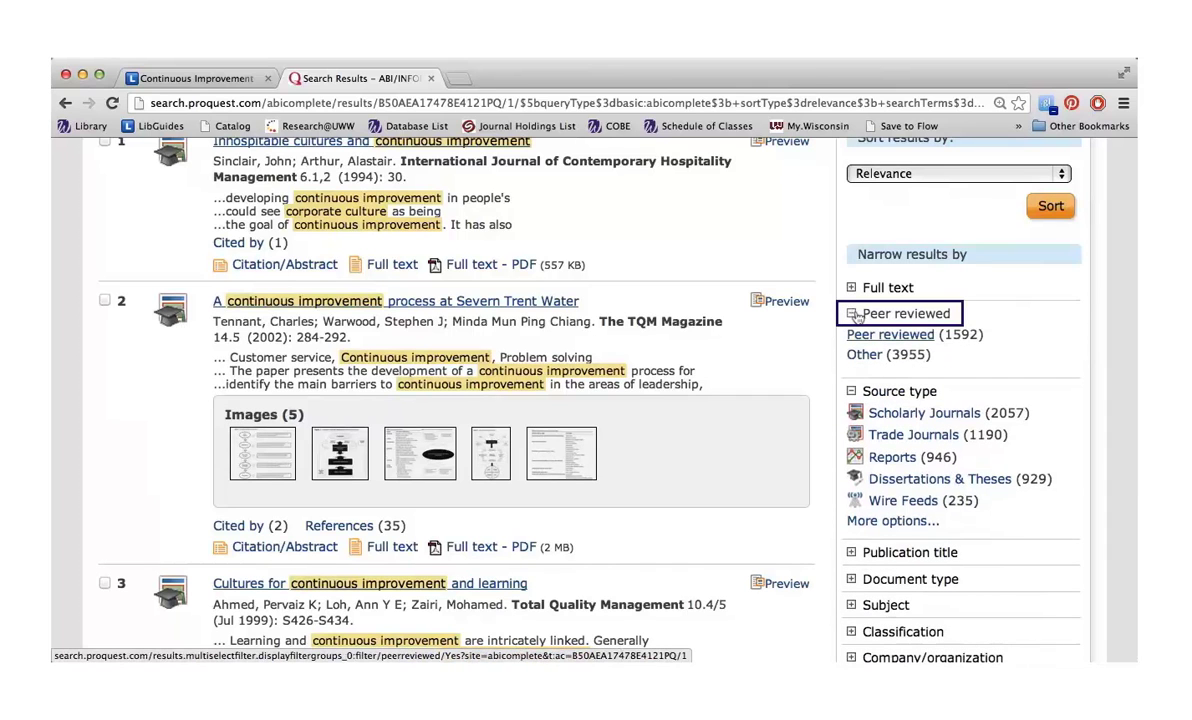
{"action": "left_click", "coordinate": [858, 334]}
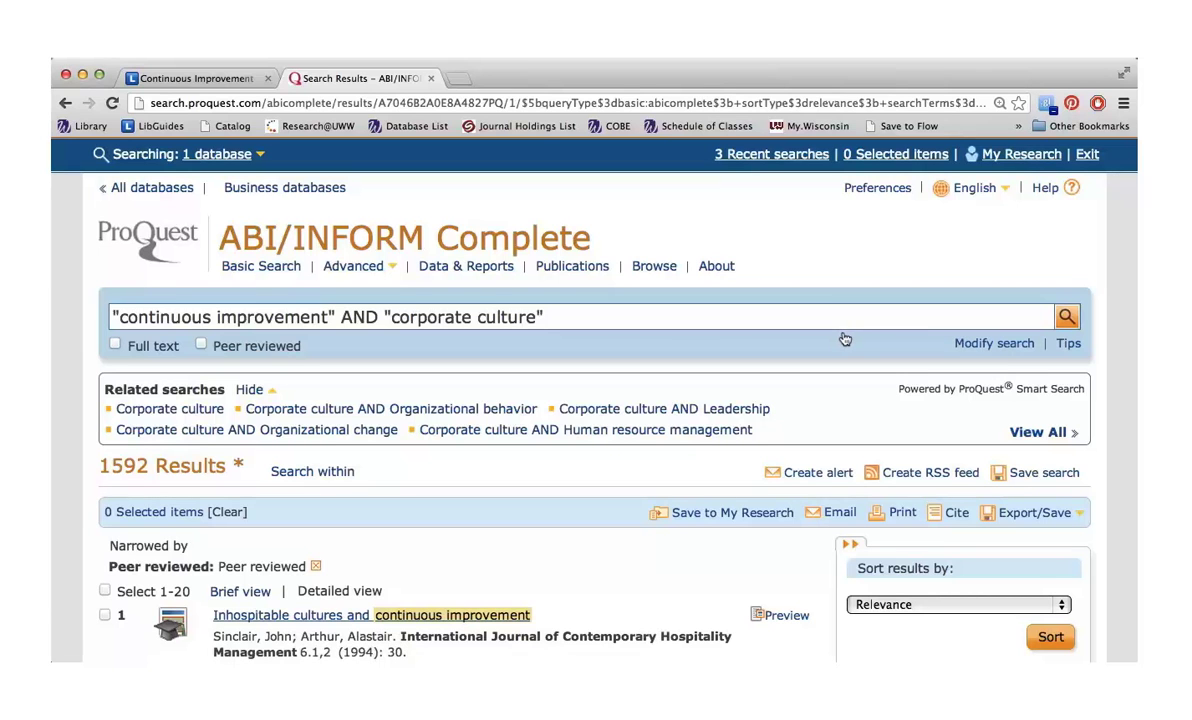
Expand the Publication title and Subject facets in the Narrow results by sidebar
{"action": "scroll", "coordinate": [845, 341], "scroll_direction": "down", "scroll_amount": 2}
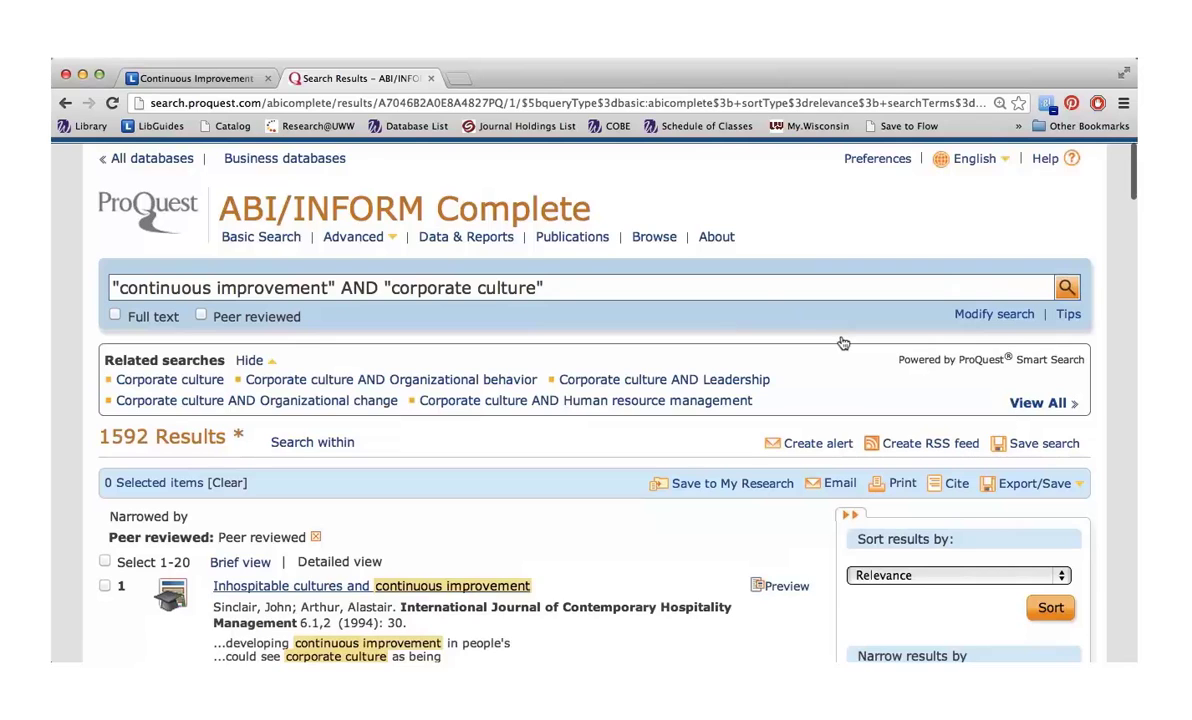
{"action": "scroll", "coordinate": [843, 343], "scroll_direction": "down", "scroll_amount": 10}
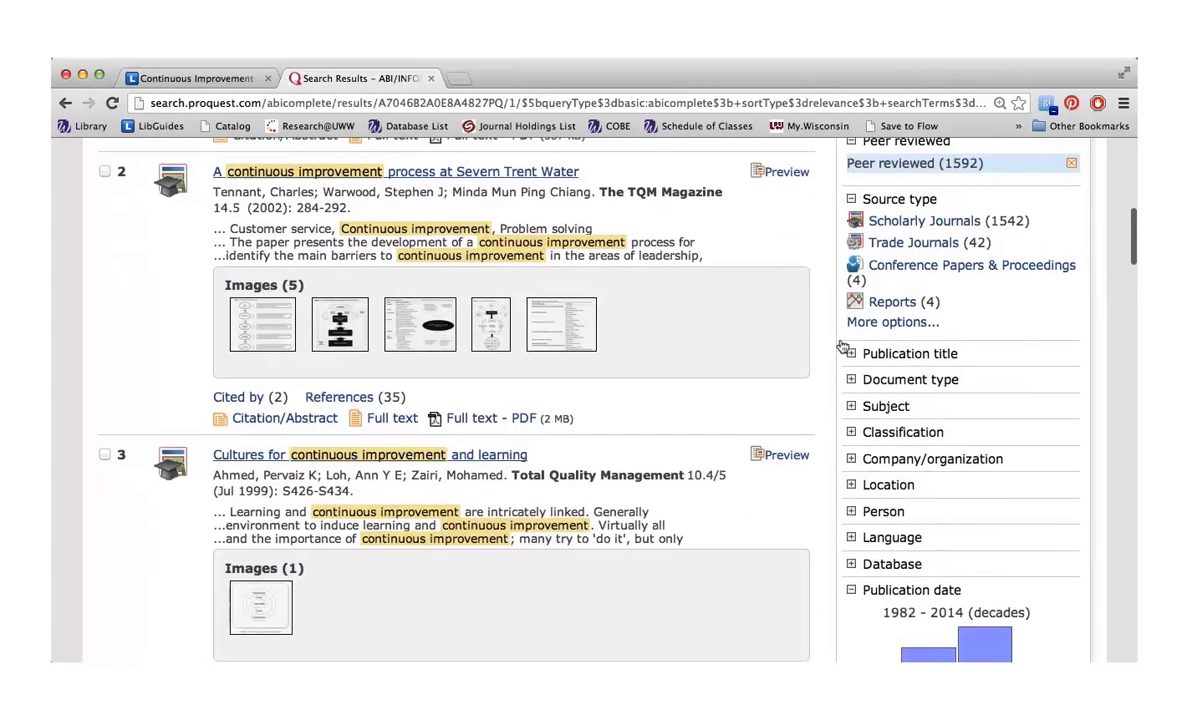
{"action": "left_click", "coordinate": [846, 353]}
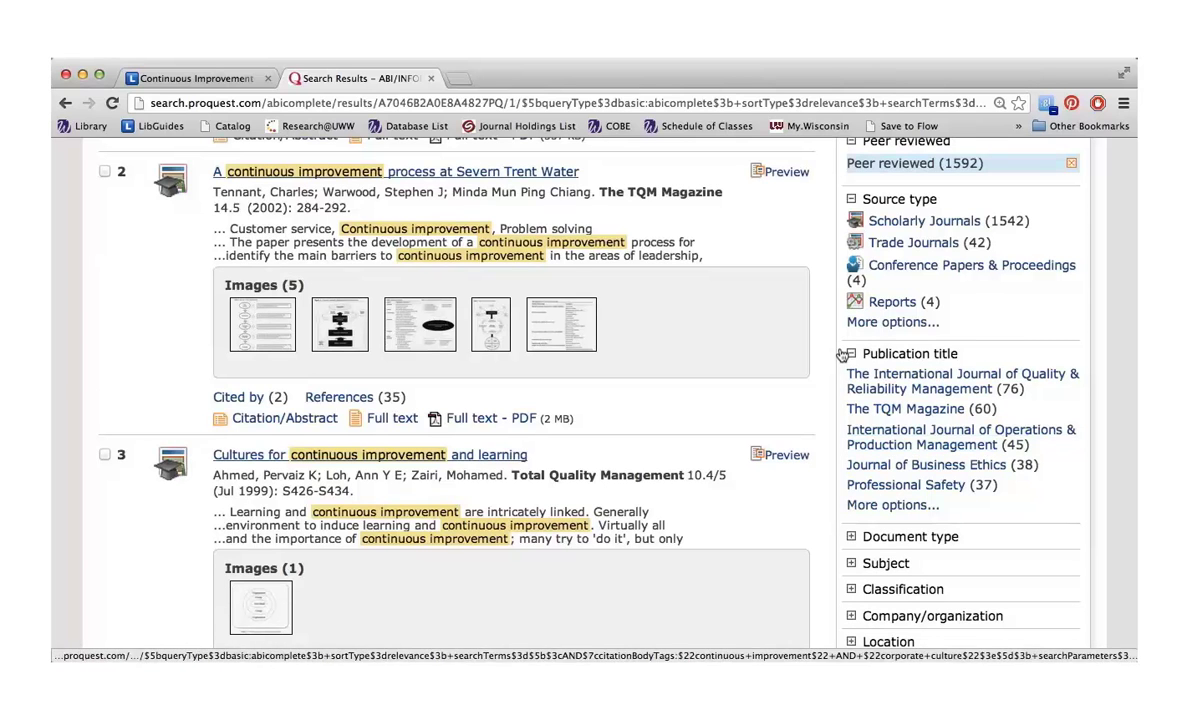
{"action": "scroll", "coordinate": [843, 354], "scroll_direction": "down", "scroll_amount": 3}
{"action": "scroll", "coordinate": [843, 354], "scroll_direction": "down", "scroll_amount": 1}
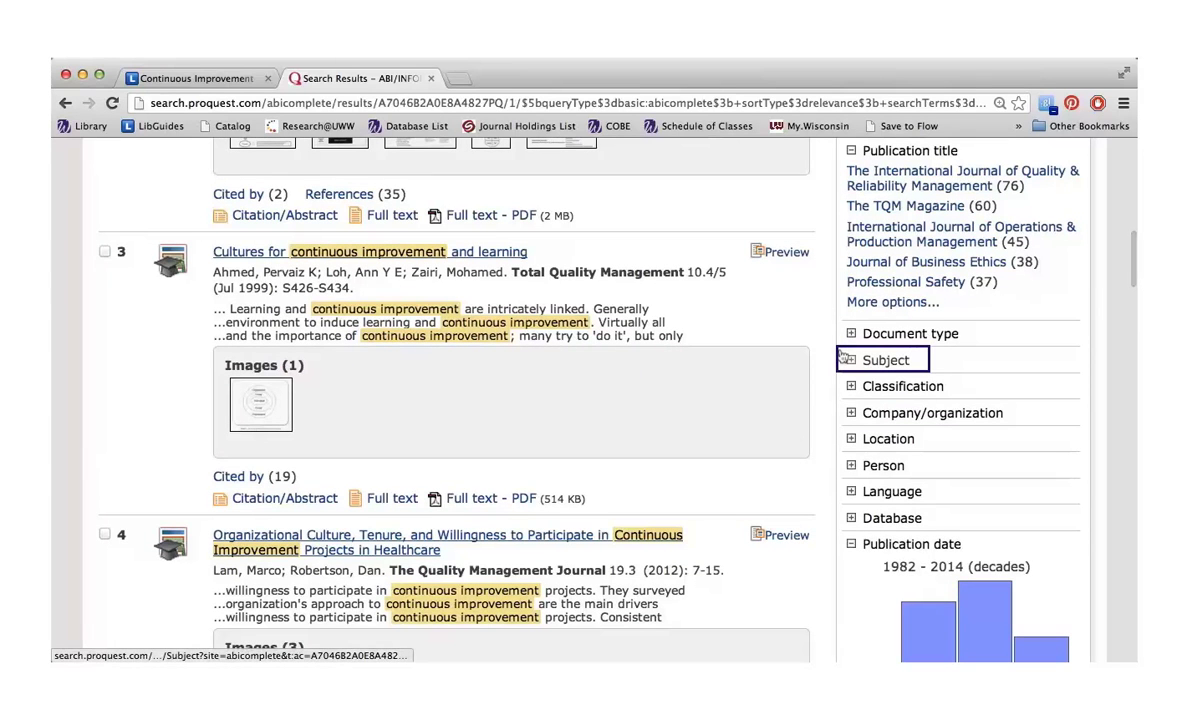
{"action": "left_click", "coordinate": [850, 360]}
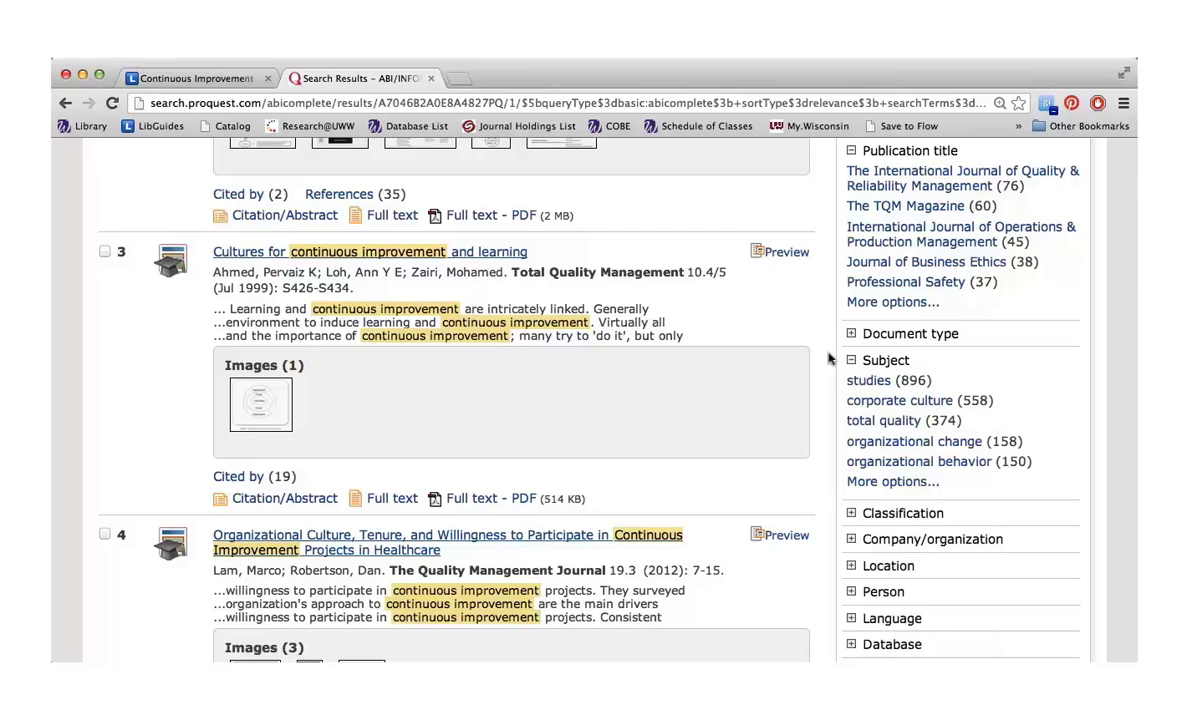
Limit the publication date range to 2010–2019, leaving 324 results
{"action": "scroll", "coordinate": [828, 358], "scroll_direction": "down", "scroll_amount": 5}
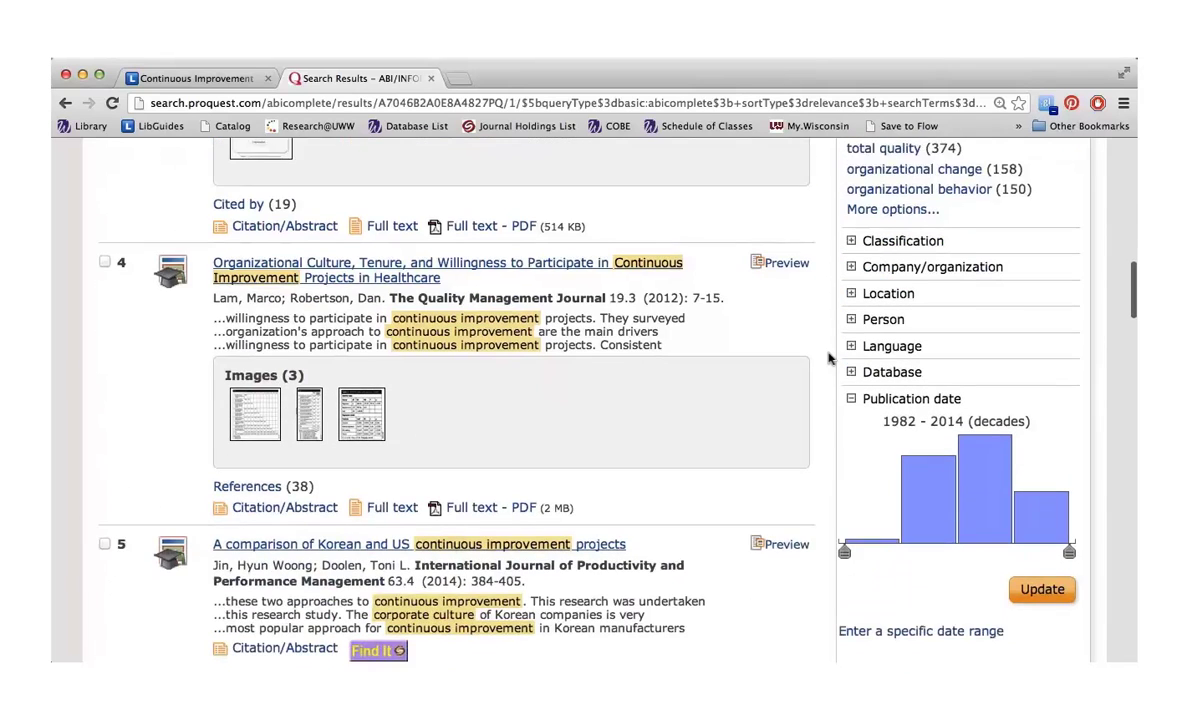
{"action": "scroll", "coordinate": [828, 358], "scroll_direction": "down", "scroll_amount": 1}
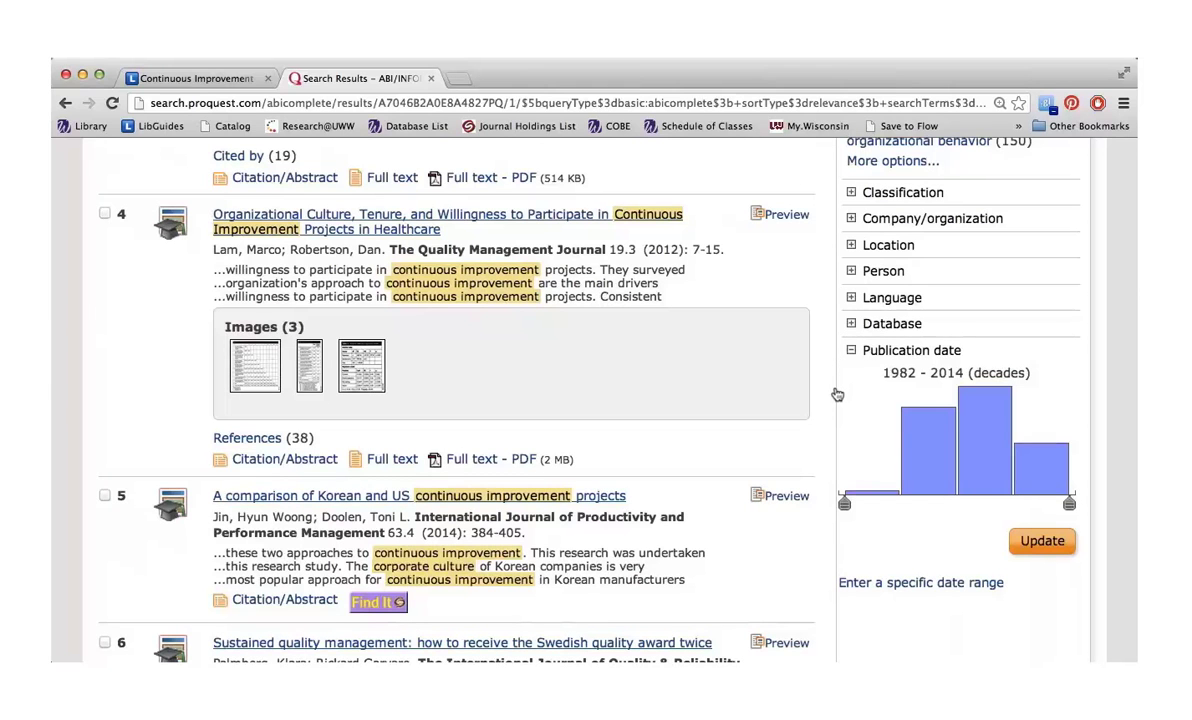
{"action": "mouse_move", "coordinate": [837, 399]}
{"action": "mouse_move", "coordinate": [841, 500]}
{"action": "left_click_drag", "start_coordinate": [841, 500], "coordinate": [999, 517]}
{"action": "left_click", "coordinate": [1035, 540]}
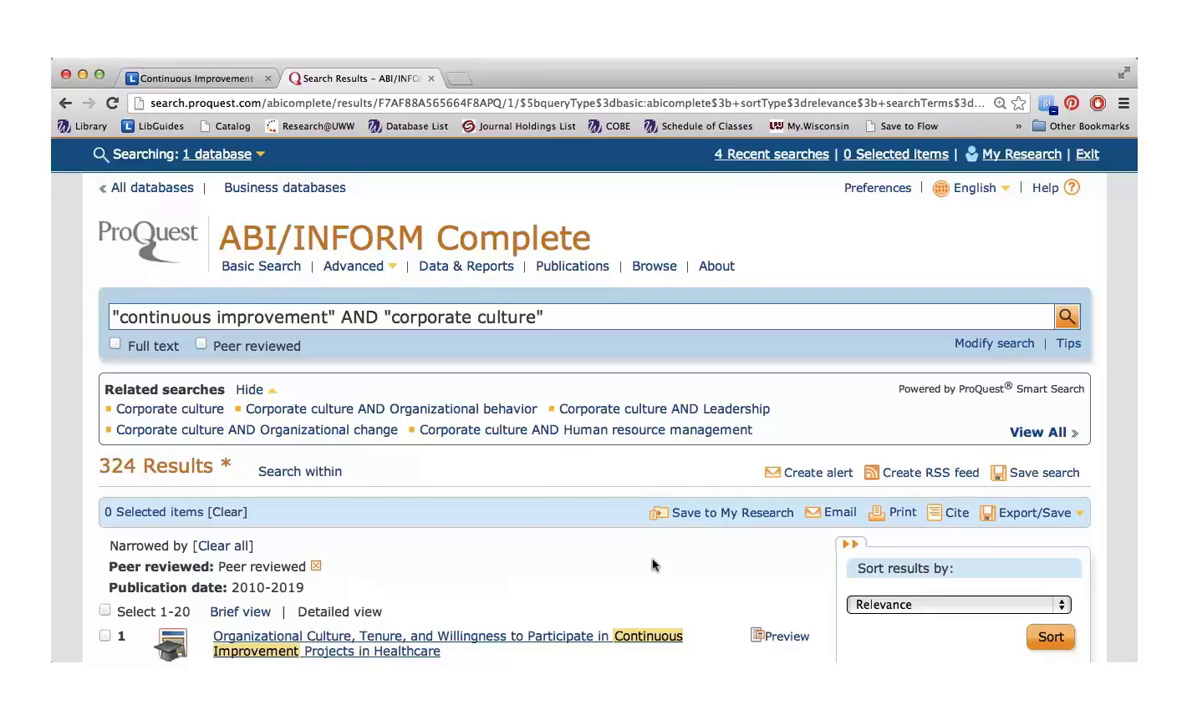
Open the full text of "Organizational Culture, Tenure, and Willingness to Participate in Continuous Improvement Projects in Healthcare"
{"action": "scroll", "coordinate": [652, 566], "scroll_direction": "down", "scroll_amount": 5}
{"action": "left_click", "coordinate": [413, 305]}
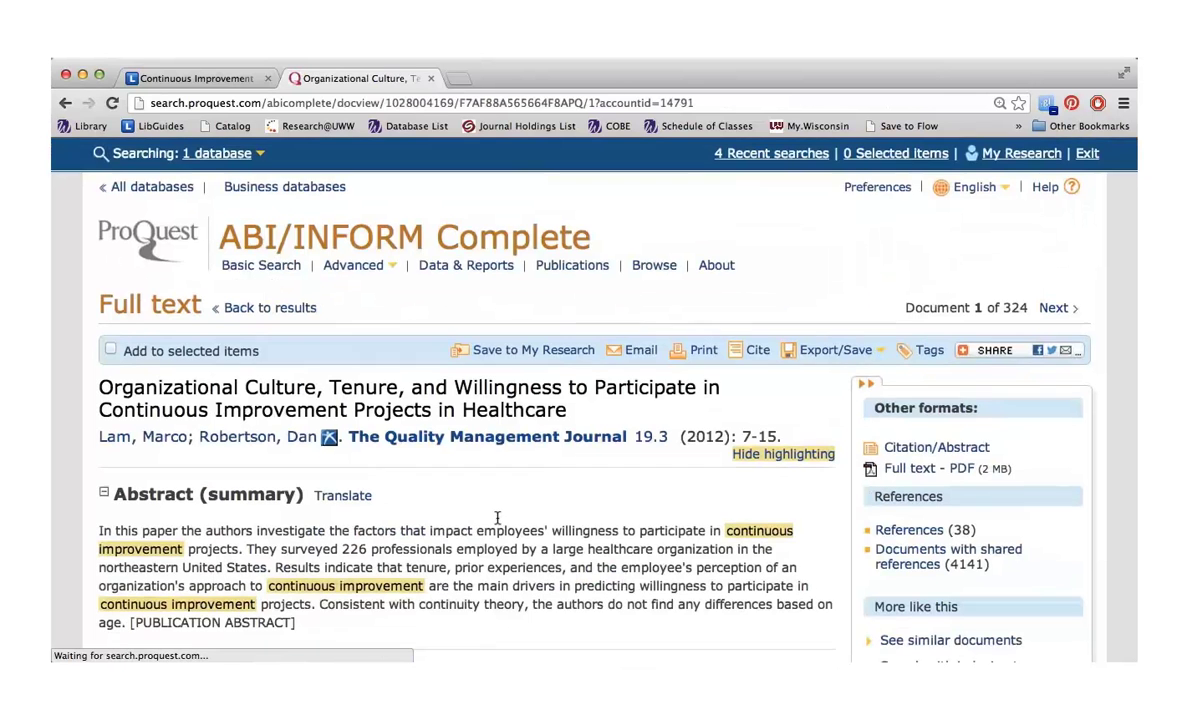
{"action": "scroll", "coordinate": [497, 518], "scroll_direction": "down", "scroll_amount": 3}
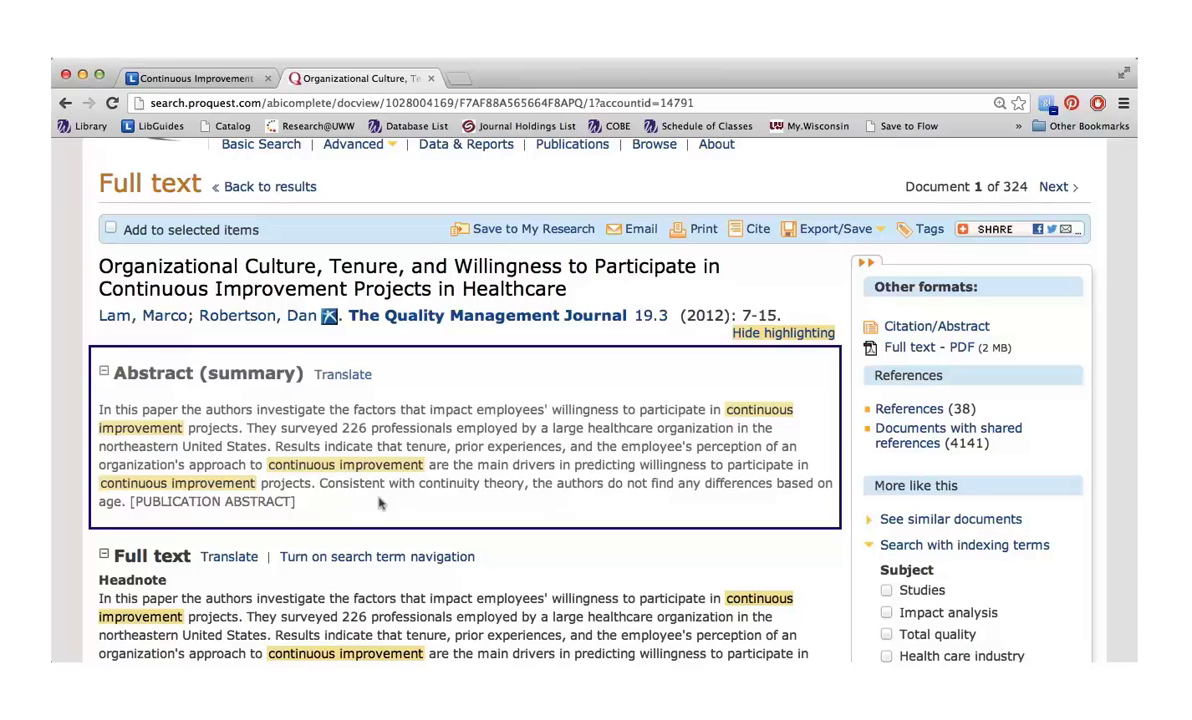
{"action": "scroll", "coordinate": [379, 503], "scroll_direction": "down", "scroll_amount": 2}
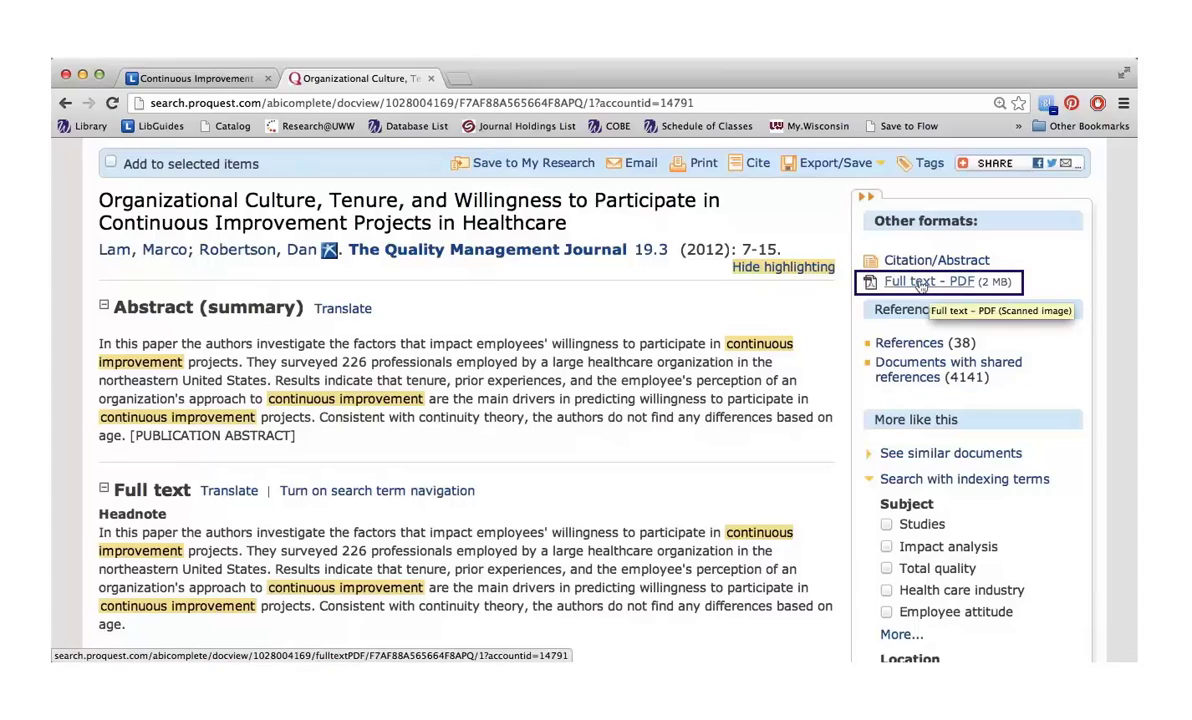
Scroll through the article body down to its References section
{"action": "scroll", "coordinate": [601, 447], "scroll_direction": "down", "scroll_amount": 15}
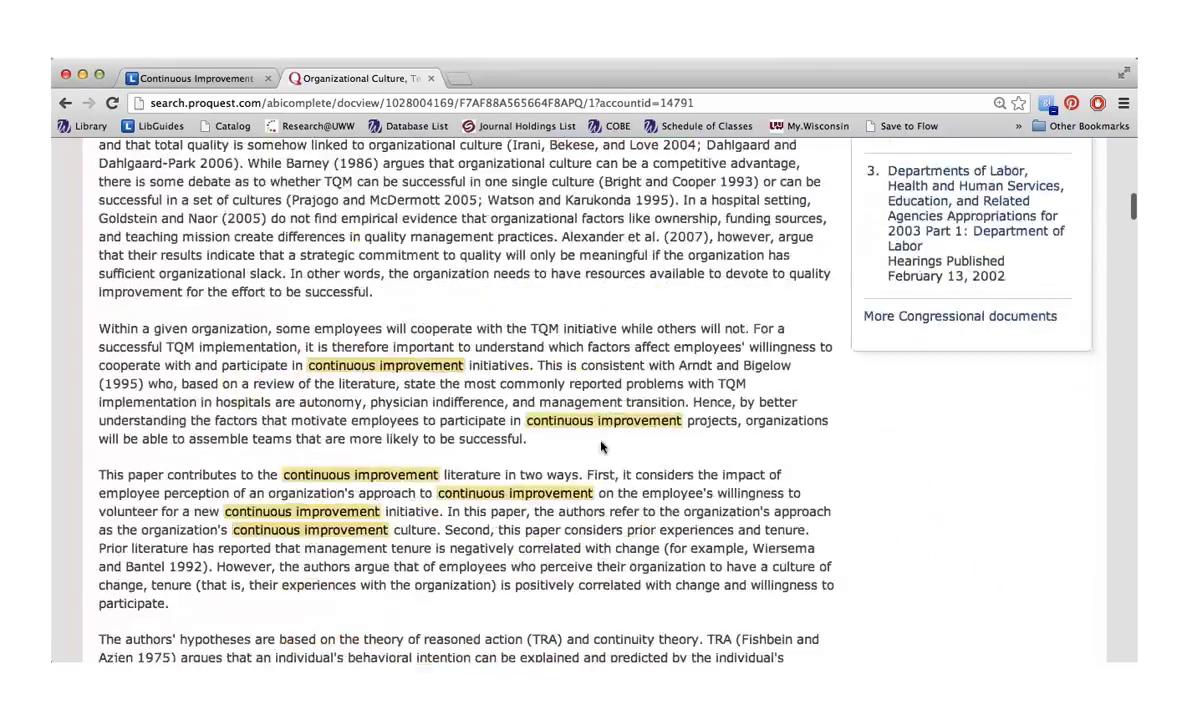
{"action": "scroll", "coordinate": [601, 447], "scroll_direction": "down", "scroll_amount": 20}
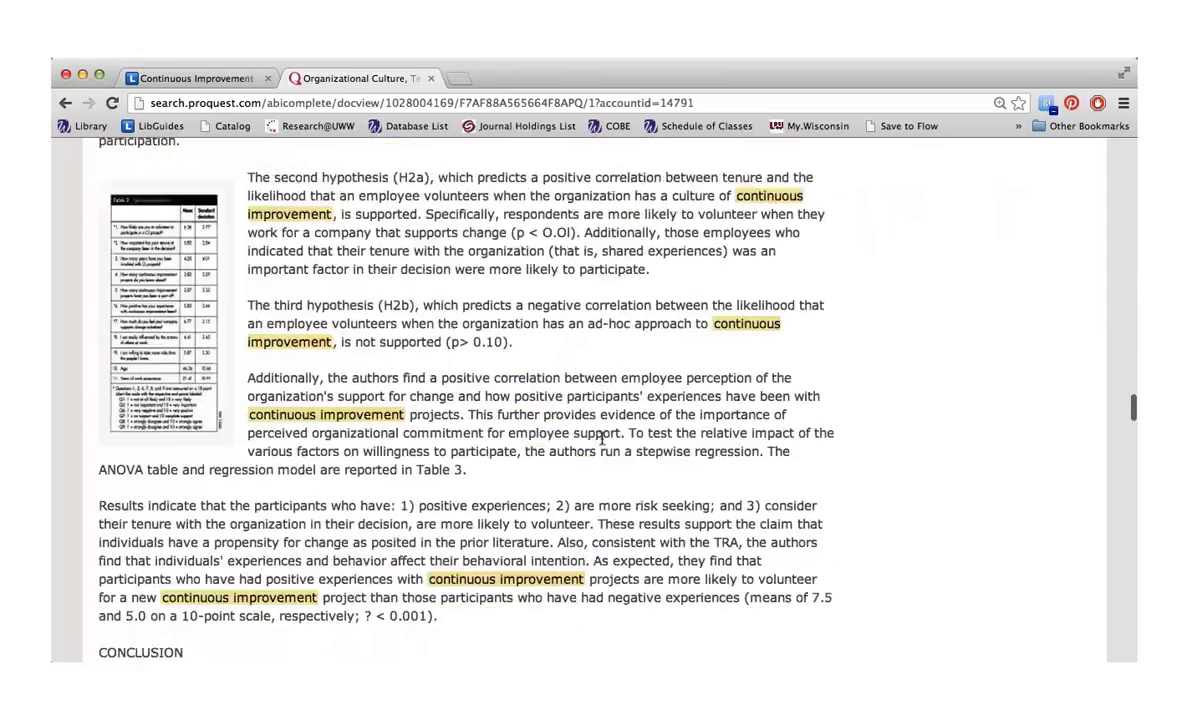
{"action": "scroll", "coordinate": [601, 440], "scroll_direction": "down", "scroll_amount": 20}
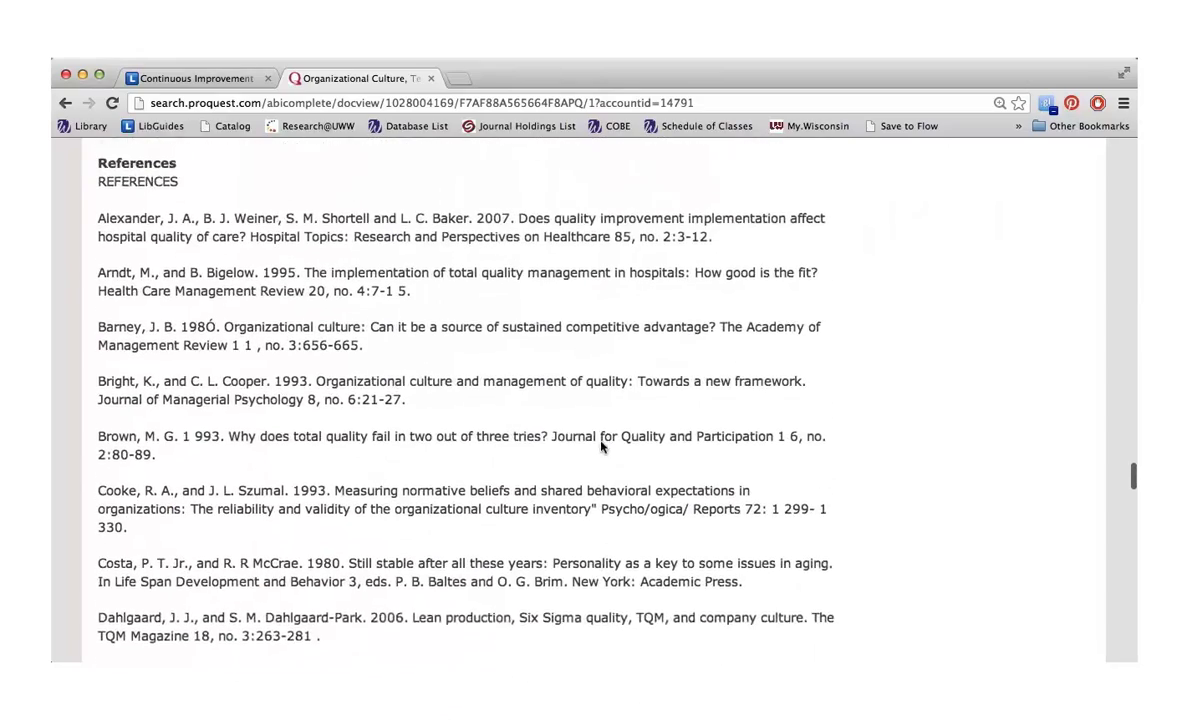
{"action": "scroll", "coordinate": [601, 447], "scroll_direction": "up", "scroll_amount": 1}
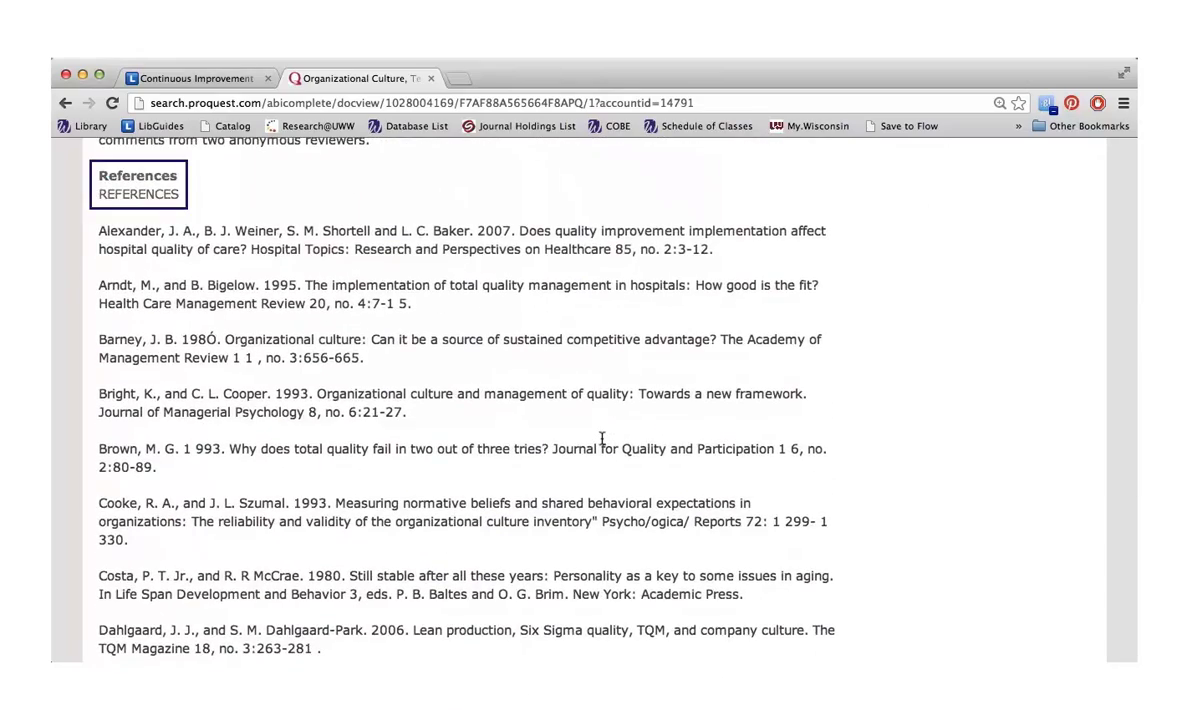